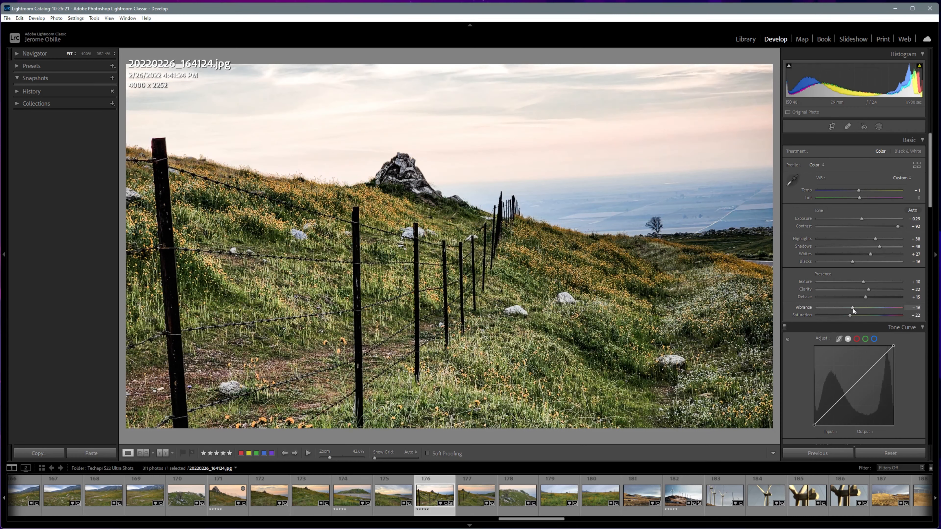
# Set the photo's vibrance to +27 and saturation to −28.
pyautogui.moveTo(859, 315); pyautogui.dragTo(849, 314)
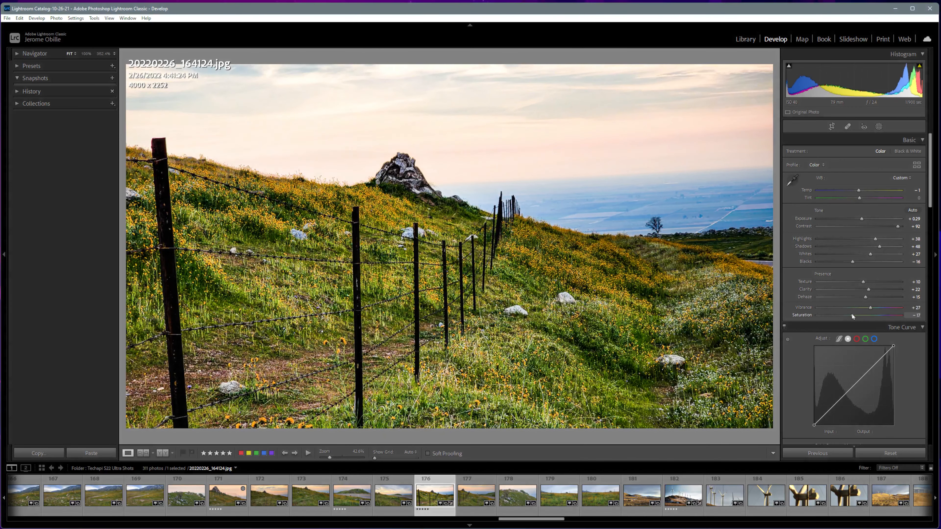
# Set the HSL hues to red +67, orange −44, yellow −59, green −59, aqua +67, blue −44, and purple and magenta −100.
pyautogui.scroll(-10, 852, 314)
pyautogui.moveTo(940, 255); pyautogui.dragTo(939, 255)
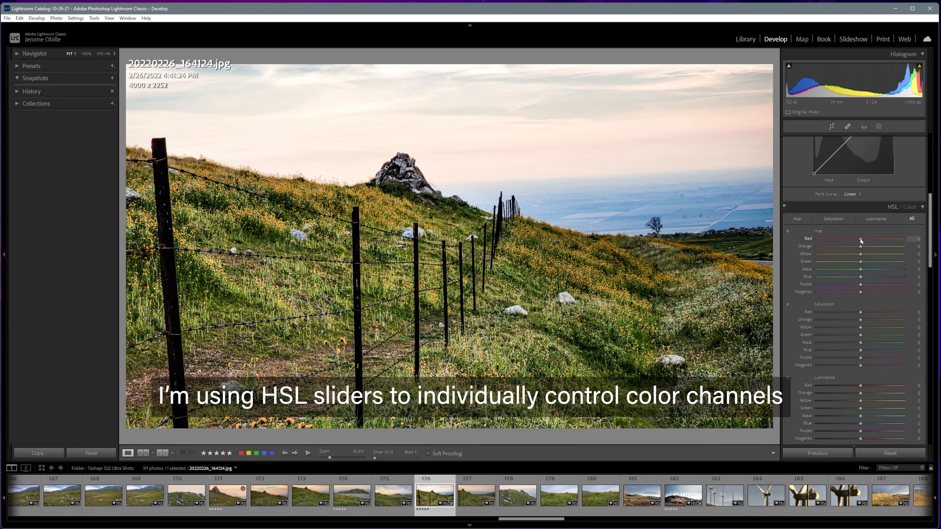
pyautogui.moveTo(859, 239); pyautogui.dragTo(889, 241)
pyautogui.moveTo(859, 247); pyautogui.dragTo(841, 248)
pyautogui.moveTo(860, 255); pyautogui.dragTo(835, 257)
pyautogui.moveTo(860, 261); pyautogui.dragTo(875, 288)
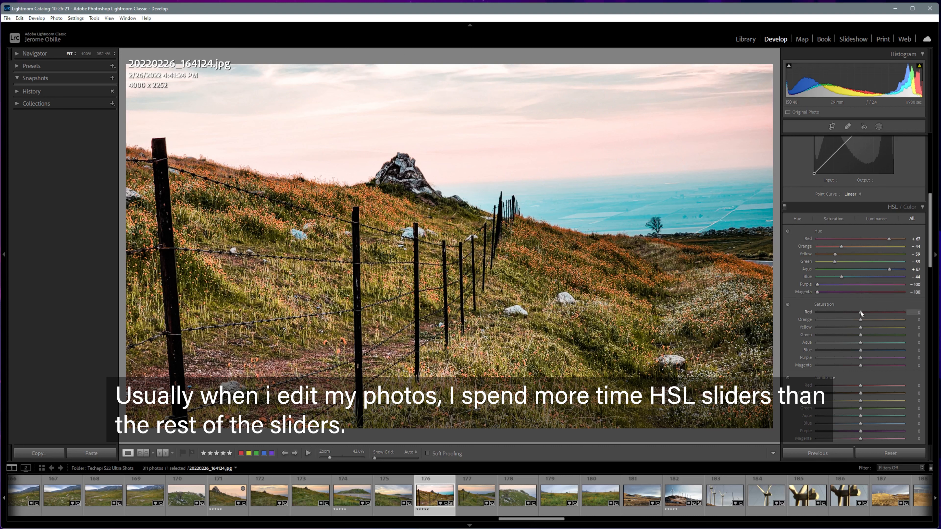
# Set the HSL saturations to red +10, orange +23, yellow +22, green −74, aqua −68, blue −44, and purple and magenta −100.
pyautogui.moveTo(860, 319); pyautogui.dragTo(830, 343)
pyautogui.moveTo(840, 335); pyautogui.dragTo(816, 366)
# Set the HSL luminances to red +77, orange +26, yellow +15, green −14, aqua −29, blue +2, and purple and magenta −100.
pyautogui.scroll(-3, 879, 293)
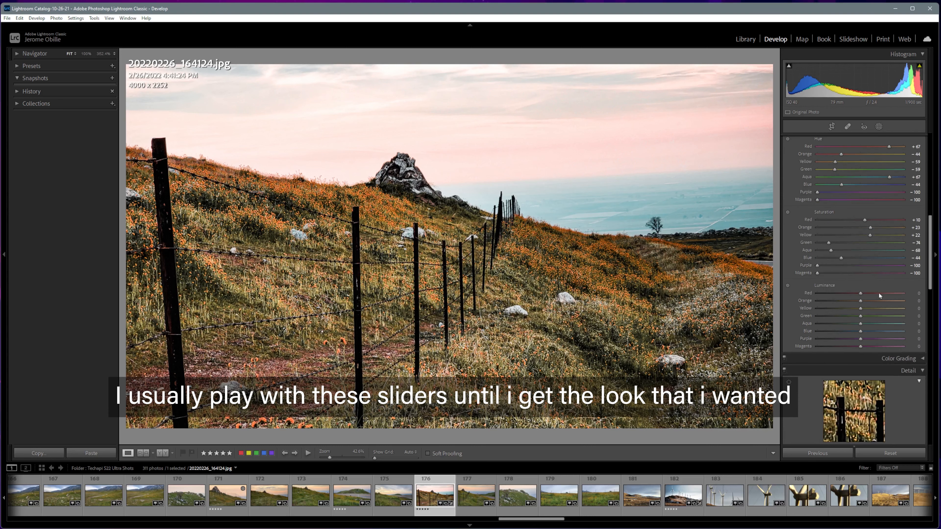
pyautogui.moveTo(869, 293); pyautogui.dragTo(872, 293)
pyautogui.moveTo(860, 301); pyautogui.dragTo(793, 346)
pyautogui.moveTo(860, 347); pyautogui.dragTo(848, 324)
pyautogui.moveTo(839, 317); pyautogui.dragTo(852, 318)
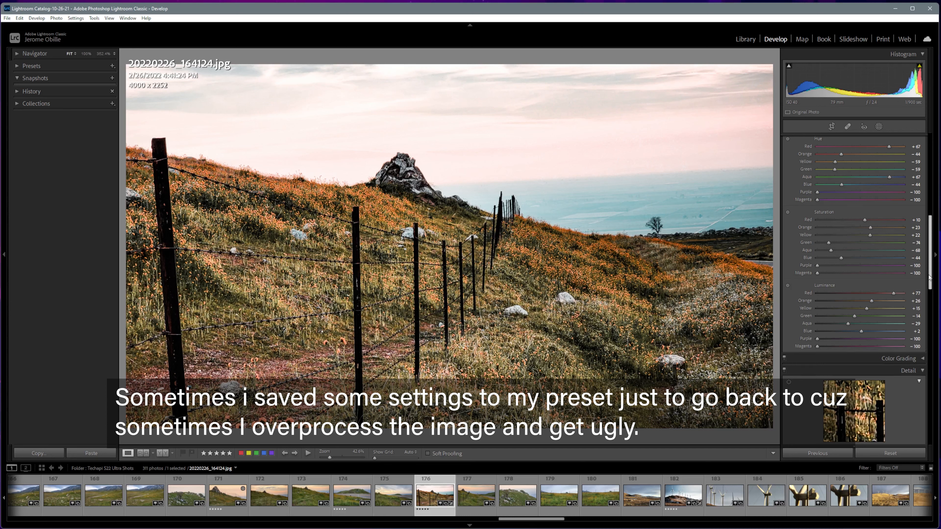
# Set the sharpening amount to 3 and noise reduction luminance to 5, and add slight defringing with a purple amount of 2.
pyautogui.scroll(3, 934, 253)
pyautogui.scroll(-5, 935, 254)
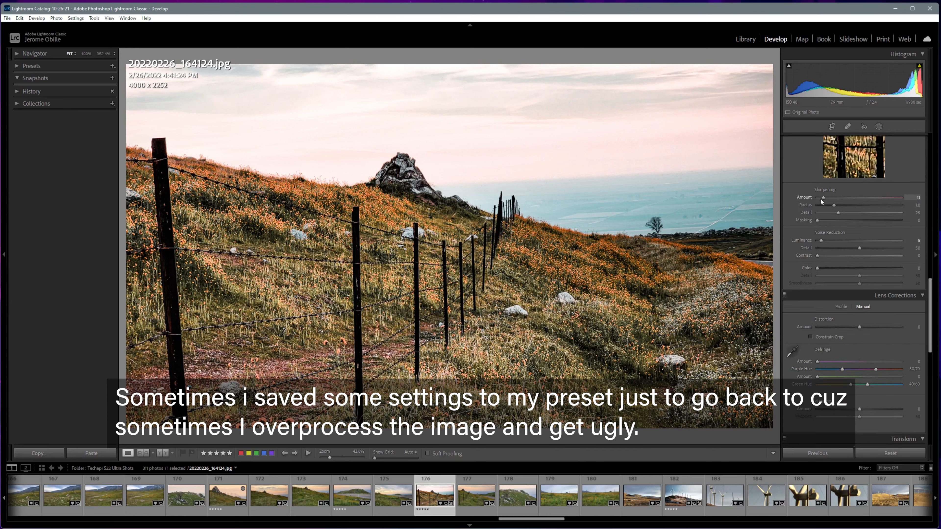
pyautogui.scroll(-5, 889, 333)
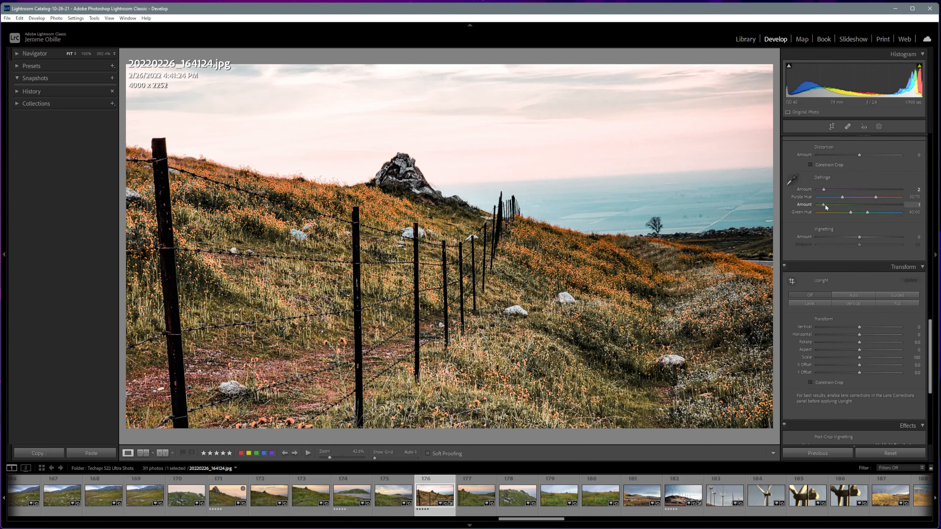
# Set the calibration shadows tint to +53, Red Primary hue to +57 and saturation to −60, and Green Primary hue to +100 and saturation to +57.
pyautogui.scroll(-5, 862, 326)
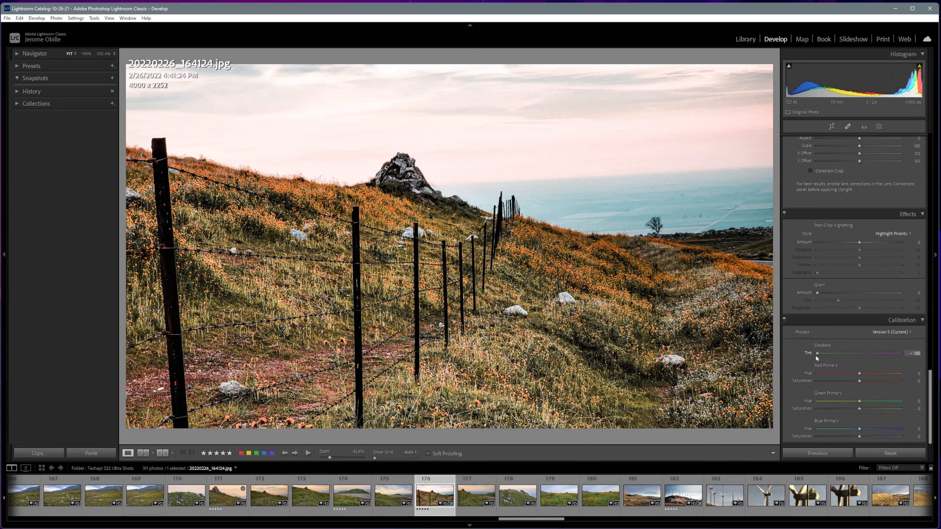
pyautogui.moveTo(898, 357); pyautogui.dragTo(868, 401)
pyautogui.moveTo(859, 409); pyautogui.dragTo(912, 400)
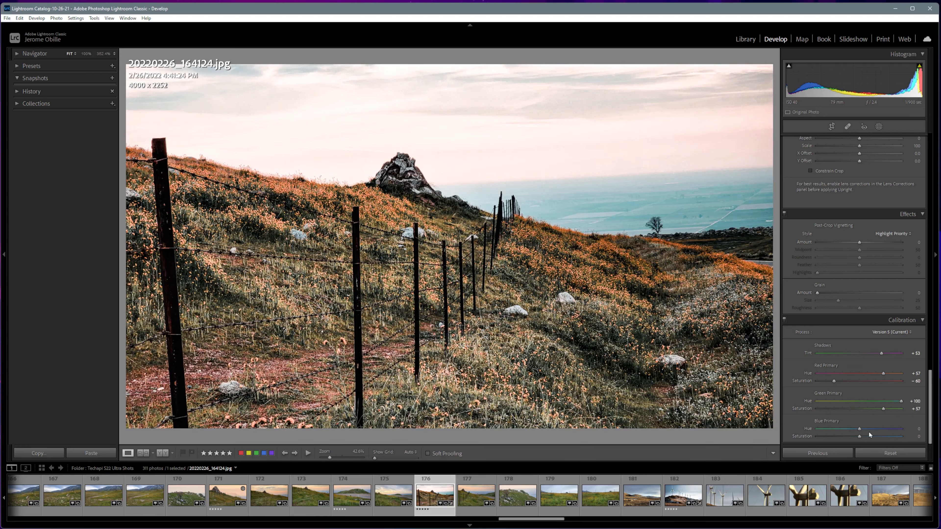
# Set the calibration Blue Primary hue to +24 and saturation to −25, and refine the Red Primary with hue +64 and a less reduced saturation.
pyautogui.moveTo(859, 429)
pyautogui.mouseDown()
pyautogui.moveTo(879, 429)
pyautogui.moveTo(831, 430)
pyautogui.moveTo(823, 439)
pyautogui.moveTo(893, 441)
pyautogui.moveTo(863, 437)
pyautogui.mouseUp()
pyautogui.moveTo(832, 429); pyautogui.dragTo(859, 429)
pyautogui.moveTo(838, 437); pyautogui.dragTo(869, 433)
pyautogui.moveTo(903, 374); pyautogui.dragTo(856, 390)
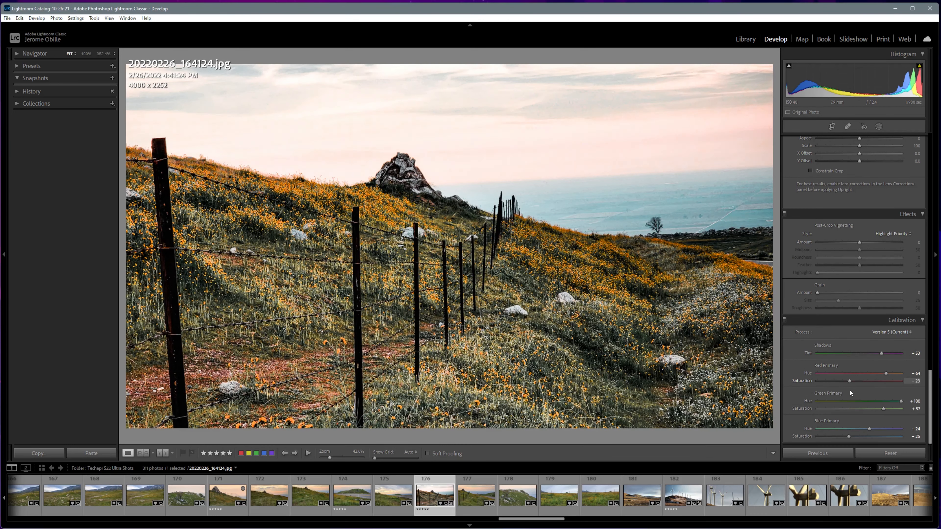
# Change the HSL hues to orange −33, yellow −88, green −72, aqua −2 and blue −57.
pyautogui.scroll(10, 904, 347)
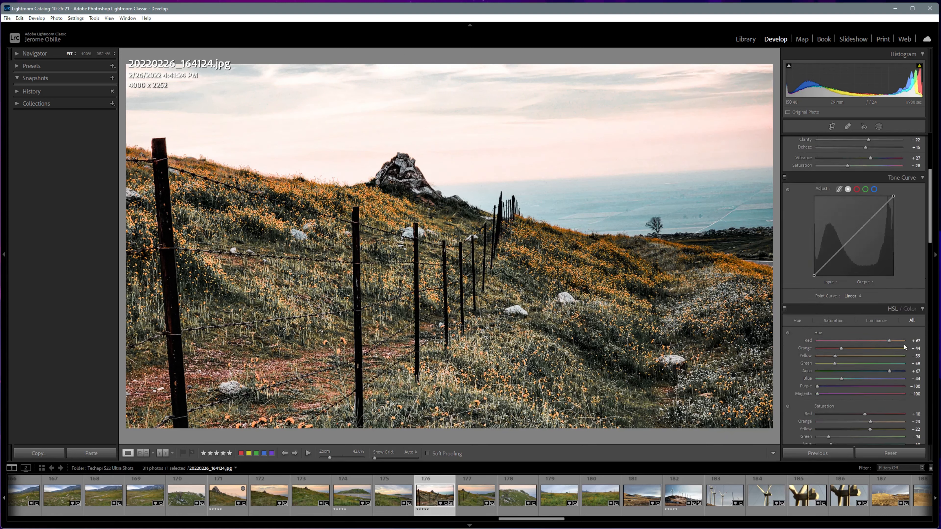
pyautogui.moveTo(841, 349); pyautogui.dragTo(816, 361)
pyautogui.moveTo(848, 373)
pyautogui.mouseDown()
pyautogui.moveTo(859, 373)
pyautogui.moveTo(836, 385)
pyautogui.mouseUp()
# Change the HSL saturations to red +67, orange +60, yellow +35, green −100, aqua −78 and blue −54.
pyautogui.click(833, 321)
pyautogui.moveTo(864, 341); pyautogui.dragTo(824, 373)
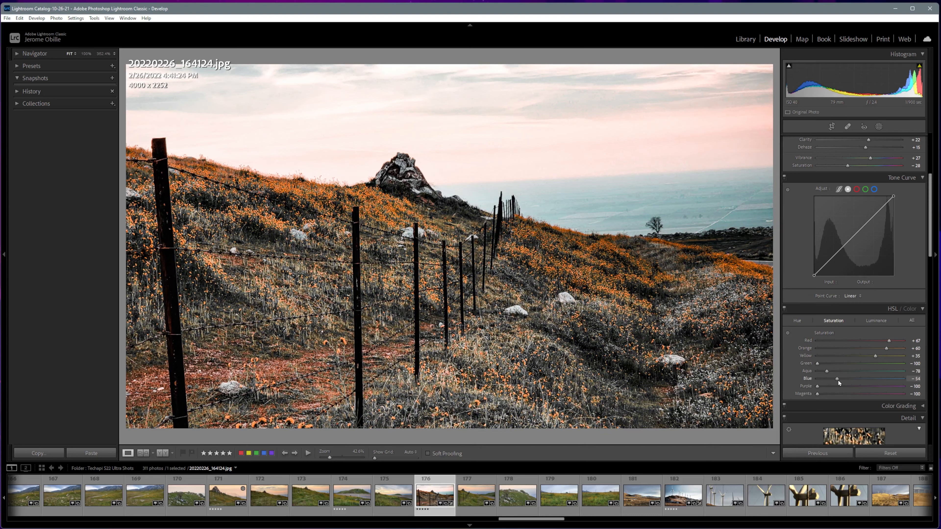
# Set the HSL hues to red +100, orange −45, yellow −100, aqua −56 and blue −68, and the aqua saturation to −100.
pyautogui.click(797, 321)
pyautogui.moveTo(889, 340); pyautogui.dragTo(905, 341)
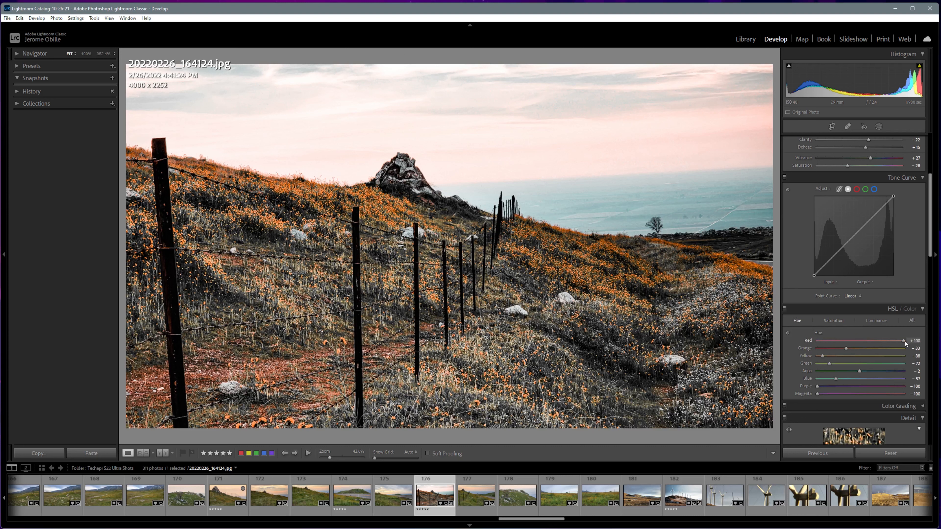
pyautogui.moveTo(846, 349); pyautogui.dragTo(801, 364)
pyautogui.moveTo(892, 371); pyautogui.dragTo(846, 372)
pyautogui.moveTo(836, 379); pyautogui.dragTo(854, 372)
pyautogui.click(833, 322)
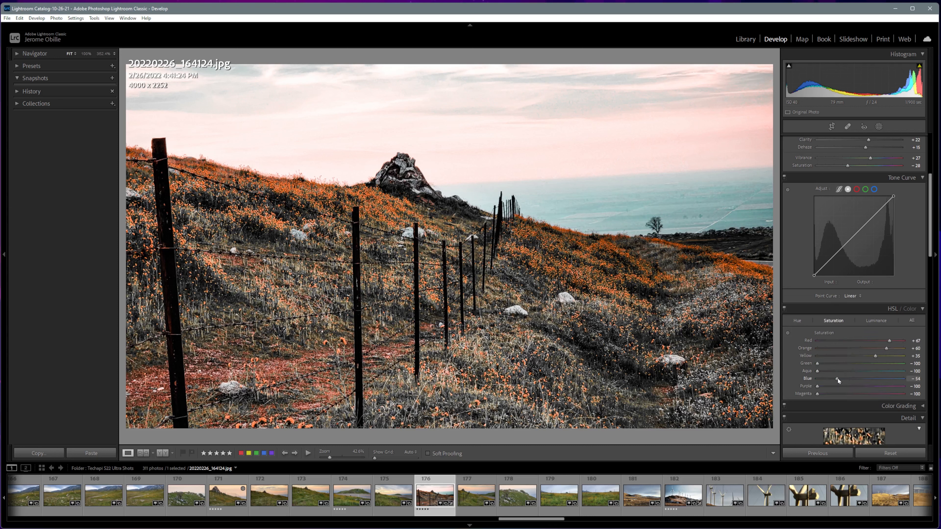
# Raise the HSL luminance of red to +95, brighten orange and yellow, and readjust the aqua and blue luminances.
pyautogui.click(877, 322)
pyautogui.moveTo(871, 349)
pyautogui.mouseDown()
pyautogui.moveTo(884, 349)
pyautogui.moveTo(858, 358)
pyautogui.moveTo(879, 360)
pyautogui.mouseUp()
pyautogui.moveTo(849, 371)
pyautogui.mouseDown()
pyautogui.moveTo(860, 372)
pyautogui.moveTo(841, 381)
pyautogui.moveTo(853, 385)
pyautogui.mouseUp()
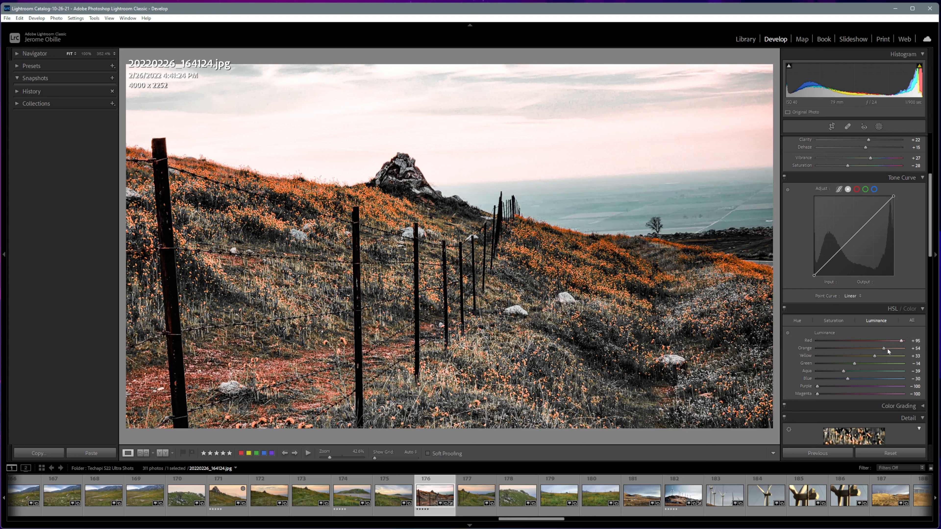
pyautogui.moveTo(887, 349); pyautogui.dragTo(860, 379)
pyautogui.click(797, 321)
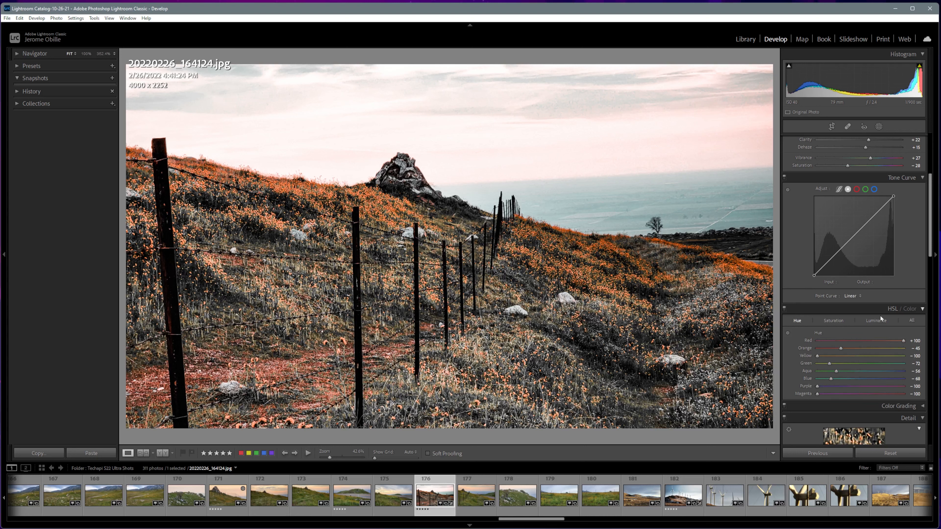
# Shape the RGB point curve into a gentle S by raising the highlights and lowering the shadow point to input 44, output 36.
pyautogui.moveTo(879, 212); pyautogui.dragTo(879, 207)
pyautogui.moveTo(828, 261); pyautogui.dragTo(828, 266)
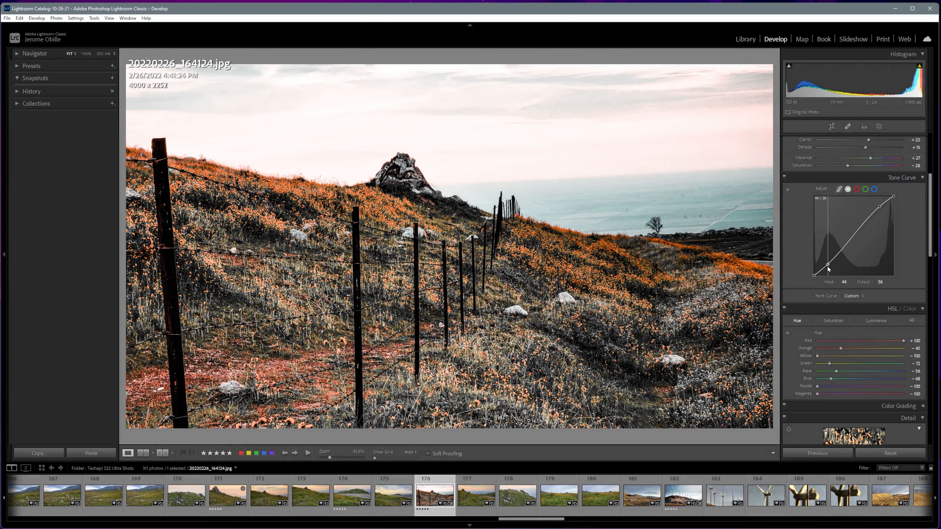
pyautogui.moveTo(853, 236); pyautogui.dragTo(879, 207)
# Reshape the blue channel's tone curve by raising its black point and placing a shadow point at input 66, output 73.
pyautogui.click(873, 189)
pyautogui.click(878, 211)
pyautogui.moveTo(829, 259)
pyautogui.mouseDown()
pyautogui.moveTo(814, 268)
pyautogui.moveTo(830, 257)
pyautogui.mouseUp()
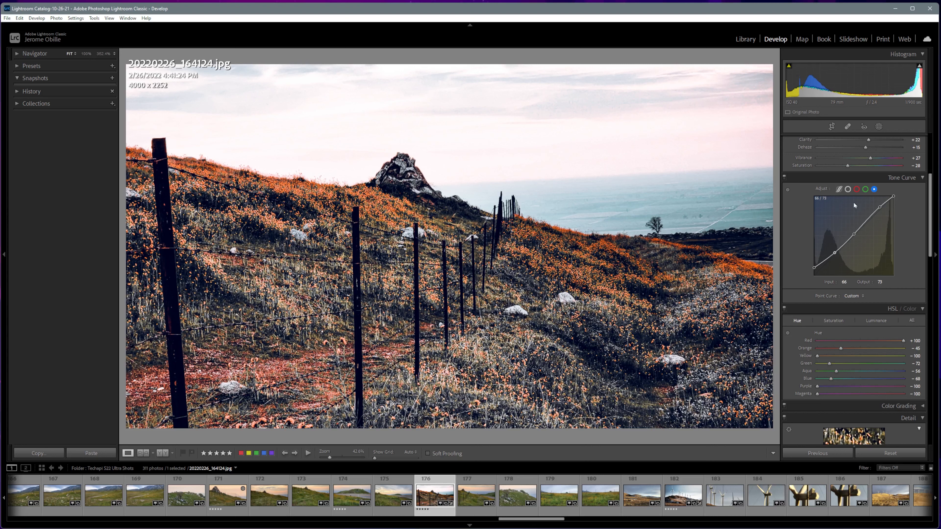
# Add shadow, midtone and highlight control points to the green channel's tone curve and adjust them slightly.
pyautogui.click(866, 188)
pyautogui.moveTo(852, 238); pyautogui.dragTo(808, 279)
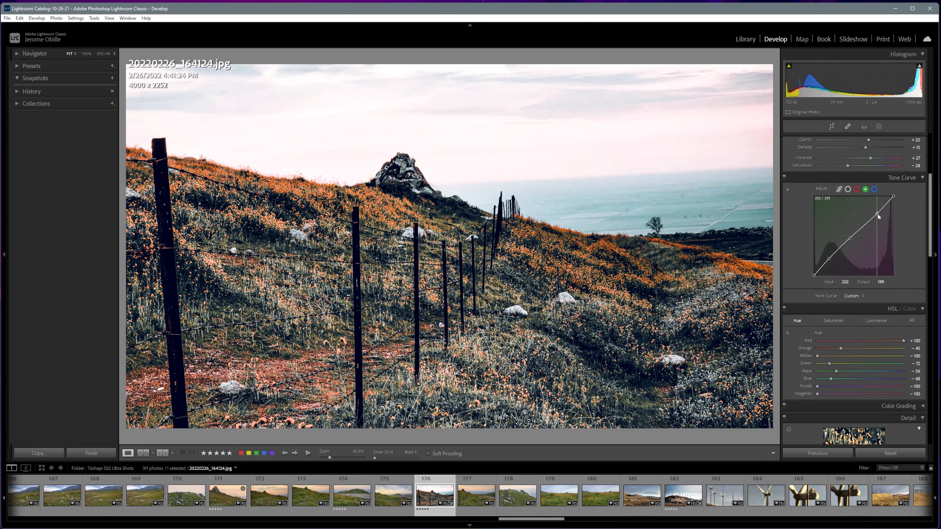
pyautogui.moveTo(878, 214); pyautogui.dragTo(849, 239)
# Add control points to the red channel's tone curve, raise its black point to output 8 and lower its white point.
pyautogui.click(856, 189)
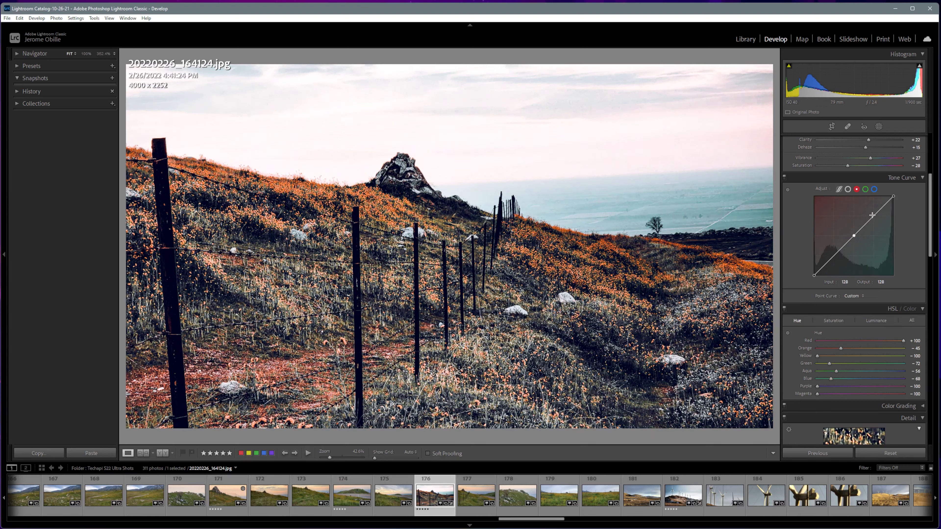
pyautogui.moveTo(834, 255); pyautogui.dragTo(808, 271)
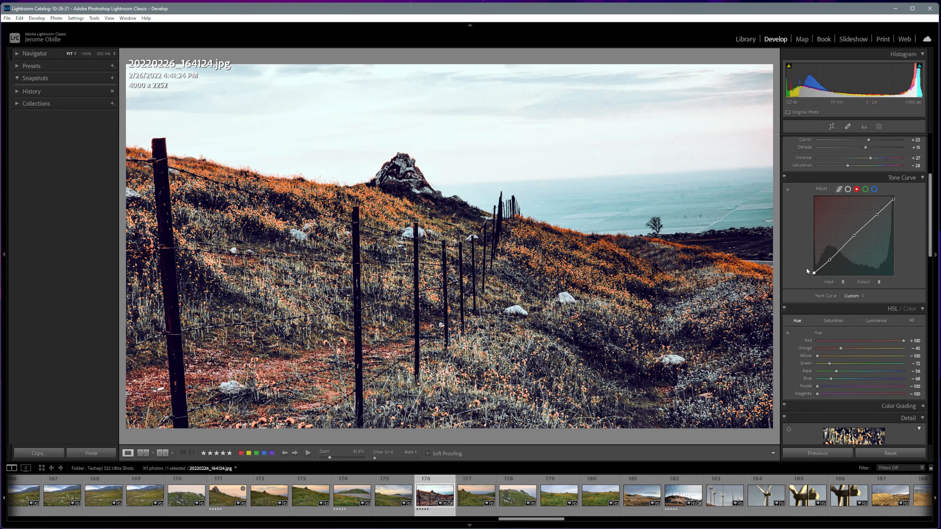
# Set texture −3, clarity +1, dehaze +4, vibrance +27 and saturation −56, with highlights +24, shadows +28, whites +32 and blacks −41.
pyautogui.scroll(4, 868, 237)
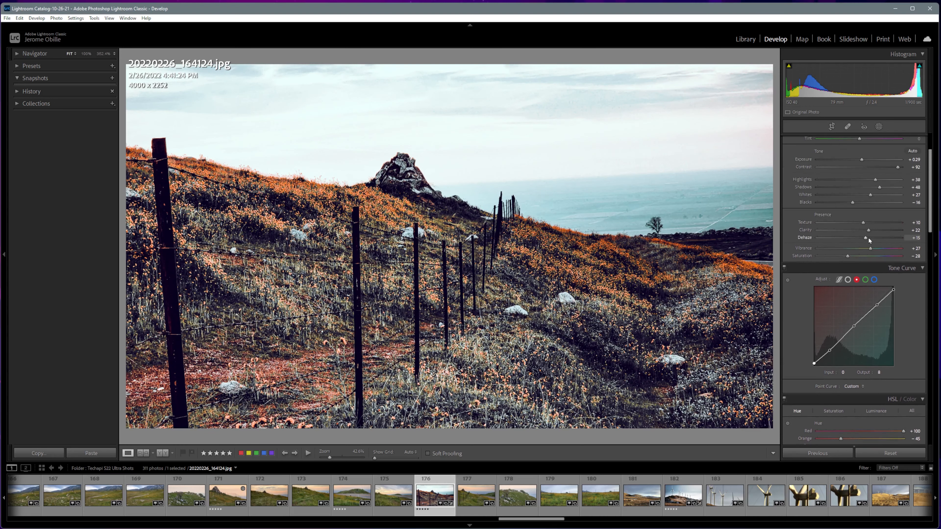
pyautogui.moveTo(868, 238); pyautogui.dragTo(825, 261)
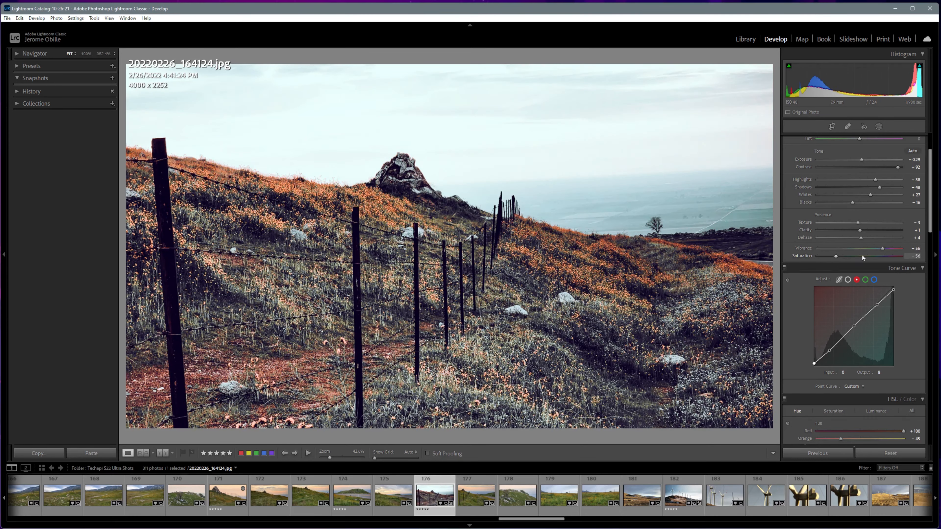
pyautogui.click(870, 248)
pyautogui.moveTo(852, 203); pyautogui.dragTo(874, 196)
# Lift the shadows on the blue channel's tone curve and set its black point to output 19.
pyautogui.click(874, 280)
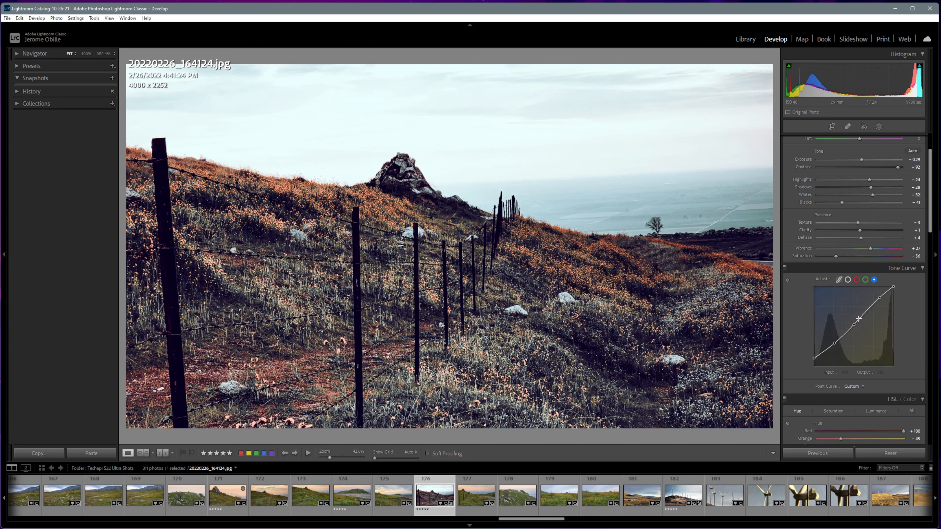
pyautogui.moveTo(855, 322); pyautogui.dragTo(808, 358)
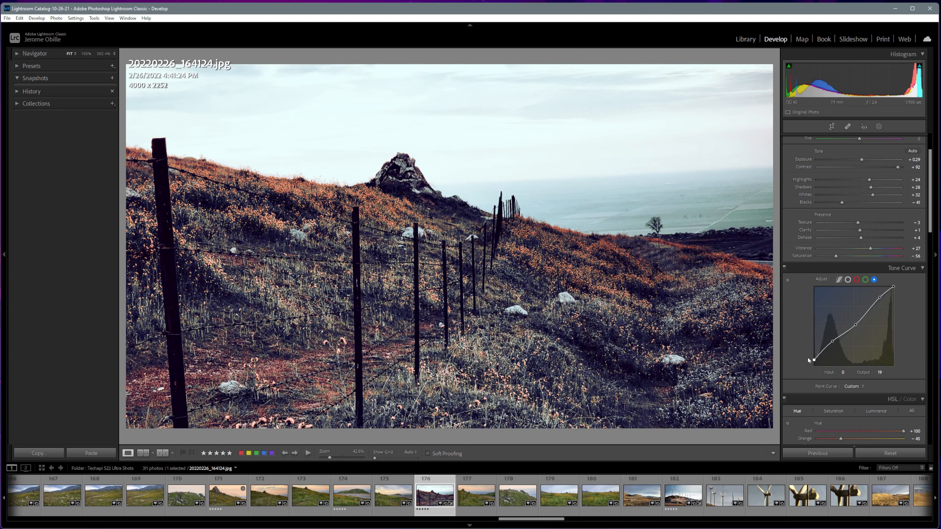
# Set the highlights to +7 and adjust the white balance tint slightly.
pyautogui.moveTo(869, 180); pyautogui.dragTo(862, 182)
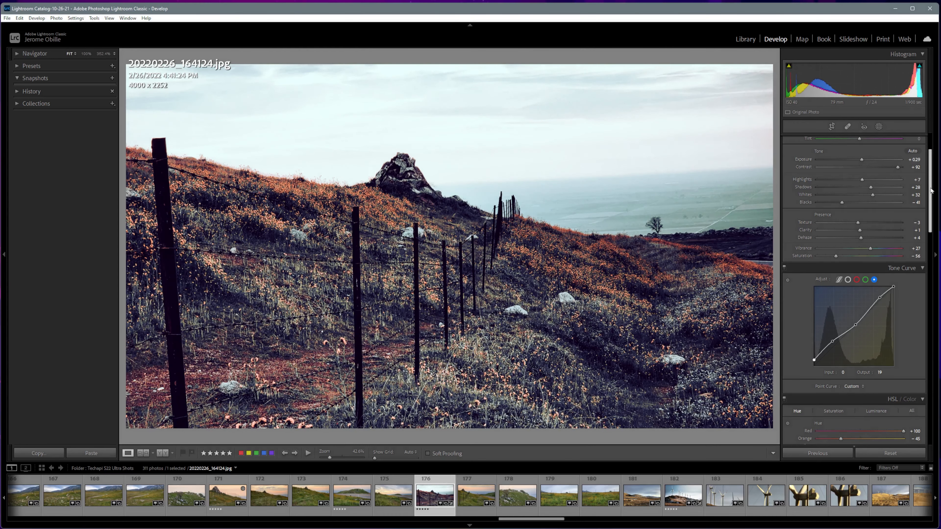
pyautogui.moveTo(930, 191); pyautogui.dragTo(930, 174)
pyautogui.moveTo(859, 198); pyautogui.dragTo(866, 197)
# Set the HSL saturation of aqua to −27 and blue to −46.
pyautogui.scroll(-10, 870, 203)
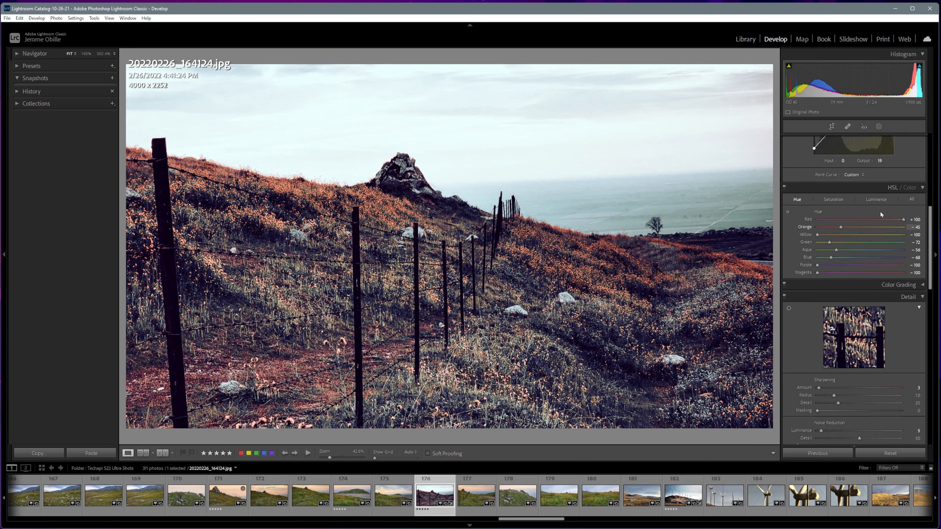
pyautogui.click(834, 199)
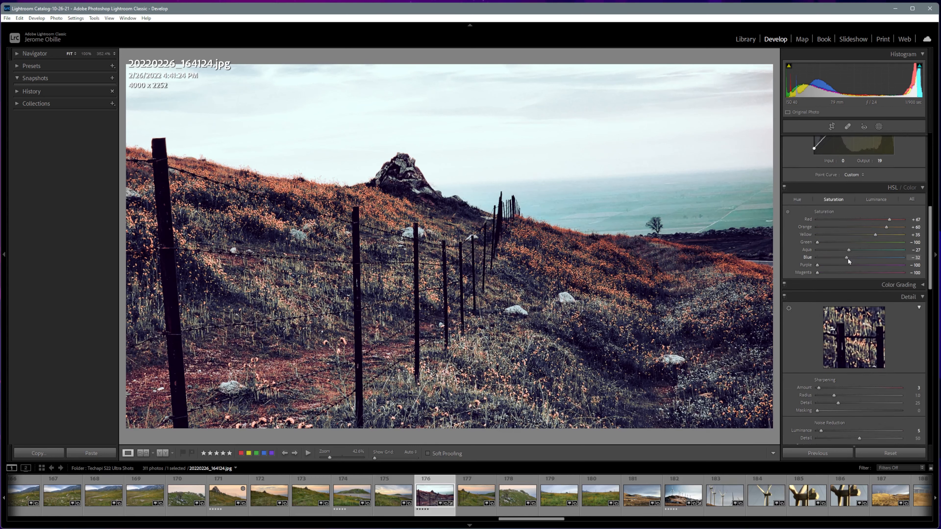
pyautogui.moveTo(847, 258); pyautogui.dragTo(819, 245)
# Increase the noise reduction luminance to about 14.
pyautogui.scroll(-5, 925, 262)
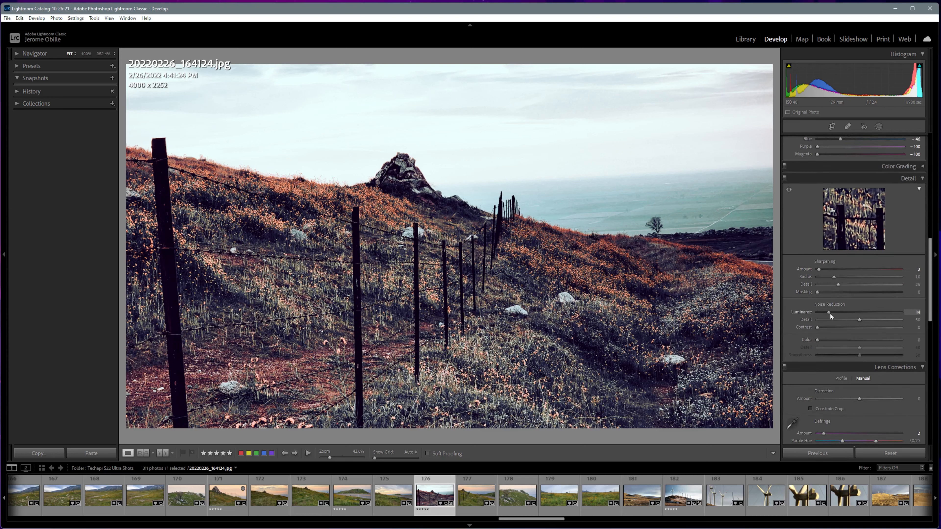
pyautogui.moveTo(831, 311); pyautogui.dragTo(833, 312)
# Set the exposure to +0.25, highlights to −14, white balance temperature to +2 and tint to +1.
pyautogui.scroll(-7, 933, 344)
pyautogui.scroll(10, 932, 344)
pyautogui.moveTo(869, 218); pyautogui.dragTo(854, 239)
pyautogui.moveTo(860, 191); pyautogui.dragTo(858, 199)
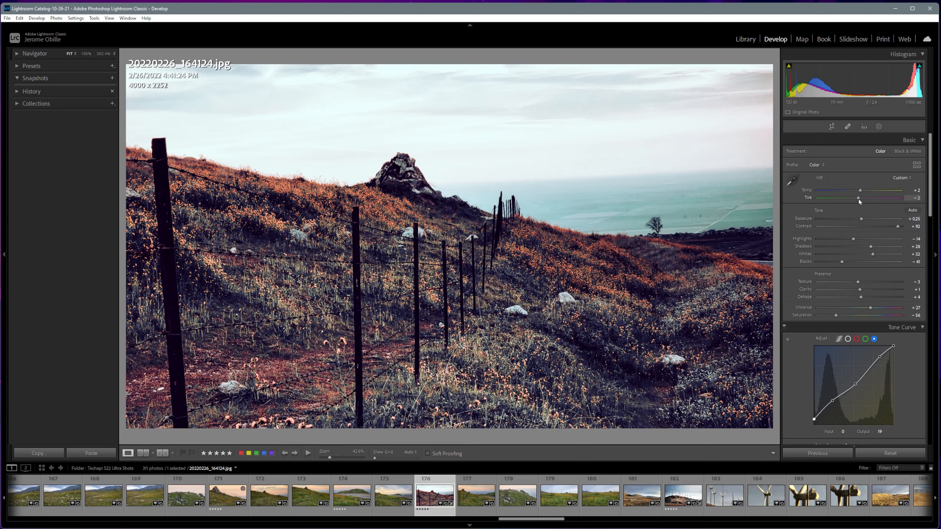
# Compare the before and after versions of the photo side by side, and return to the single-photo view.
pyautogui.click(162, 453)
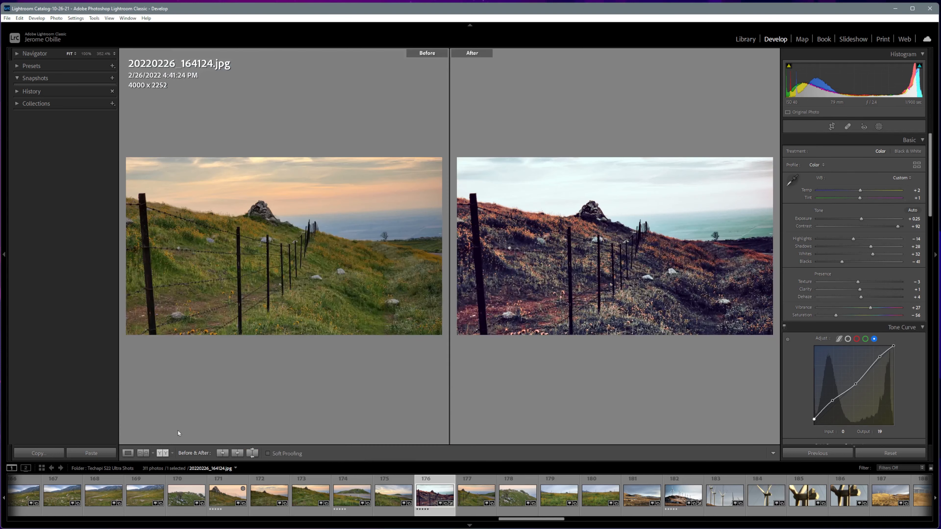
pyautogui.click(128, 453)
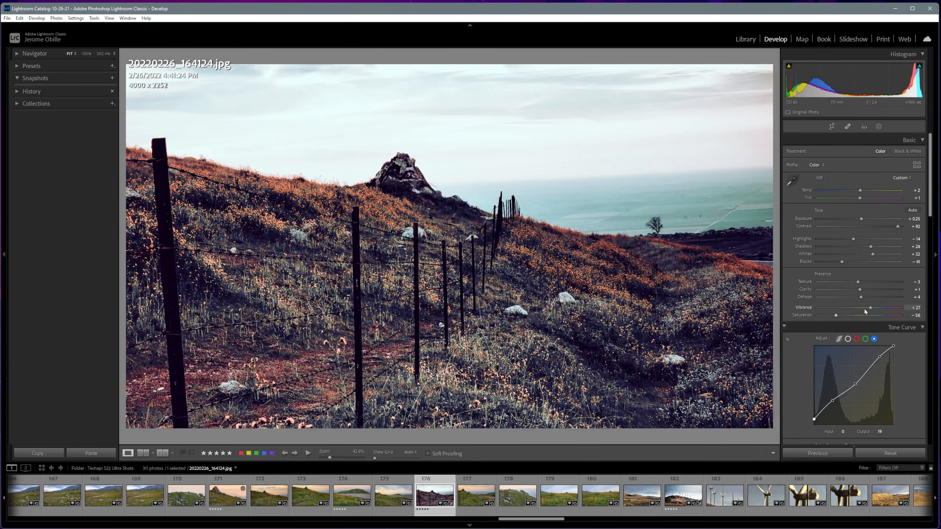
# Set the vibrance to −7 and the white balance temperature to −1.
pyautogui.moveTo(865, 311); pyautogui.dragTo(835, 319)
pyautogui.moveTo(859, 191); pyautogui.dragTo(858, 192)
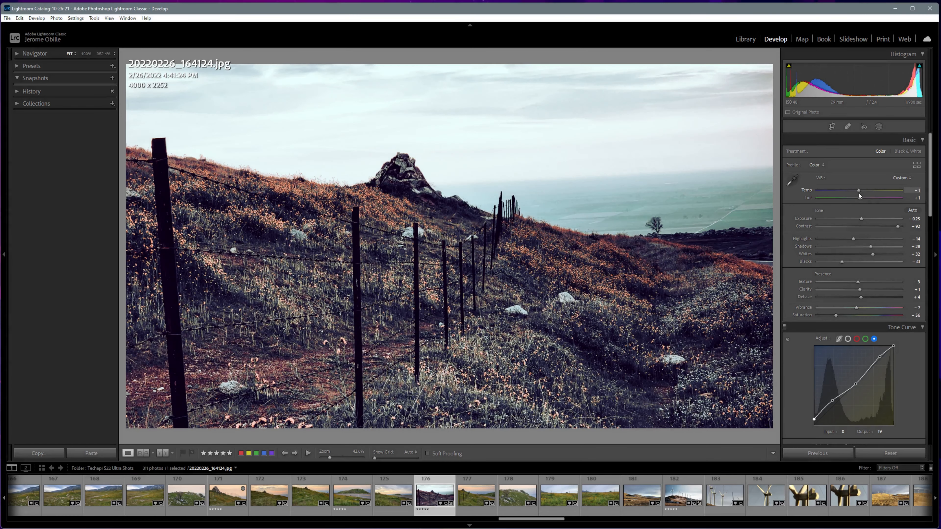
# Refine the RGB point curve's highlight and shadow points, and set its midtone point to input 114, output 109.
pyautogui.moveTo(930, 203); pyautogui.dragTo(930, 230)
pyautogui.click(848, 236)
pyautogui.moveTo(854, 282); pyautogui.dragTo(883, 254)
pyautogui.moveTo(827, 313); pyautogui.dragTo(822, 319)
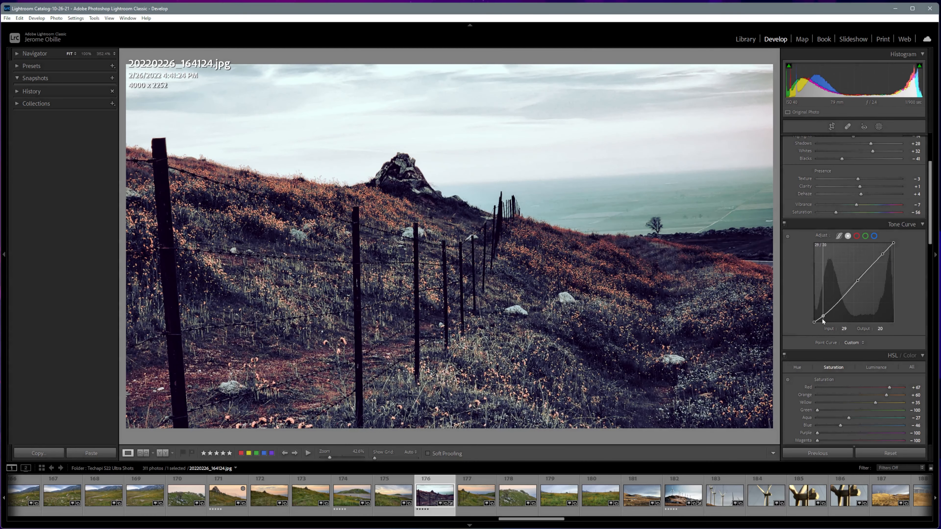
pyautogui.moveTo(858, 282)
pyautogui.mouseDown()
pyautogui.moveTo(844, 295)
pyautogui.moveTo(850, 289)
pyautogui.mouseUp()
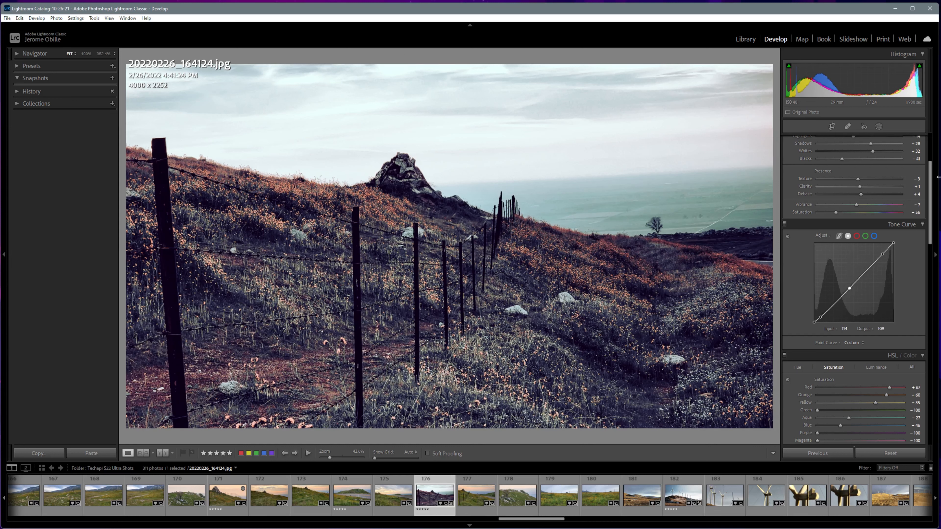
# Adjust the HSL hue of the yellow and aqua tones, and set the blue saturation to −15.
pyautogui.click(797, 368)
pyautogui.scroll(-4, 834, 225)
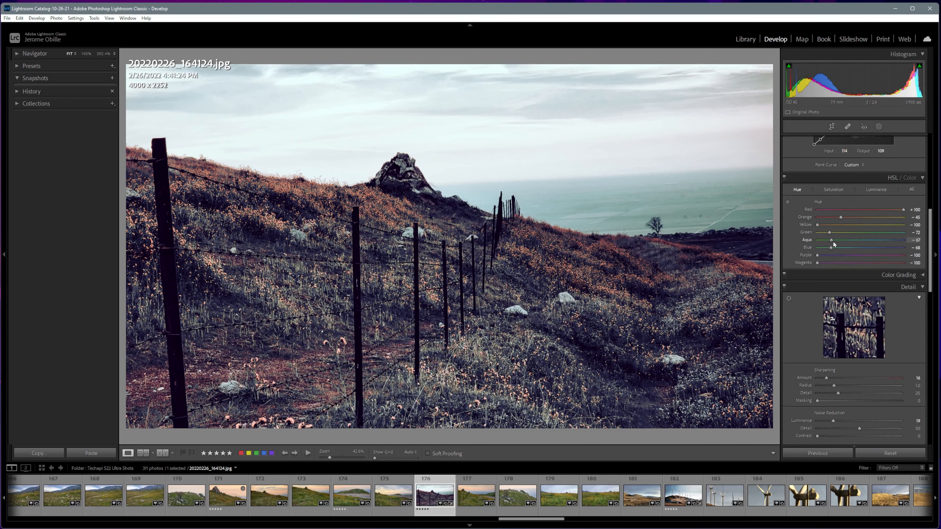
pyautogui.moveTo(819, 228); pyautogui.dragTo(815, 226)
pyautogui.doubleClick(862, 241)
pyautogui.moveTo(855, 248); pyautogui.dragTo(853, 249)
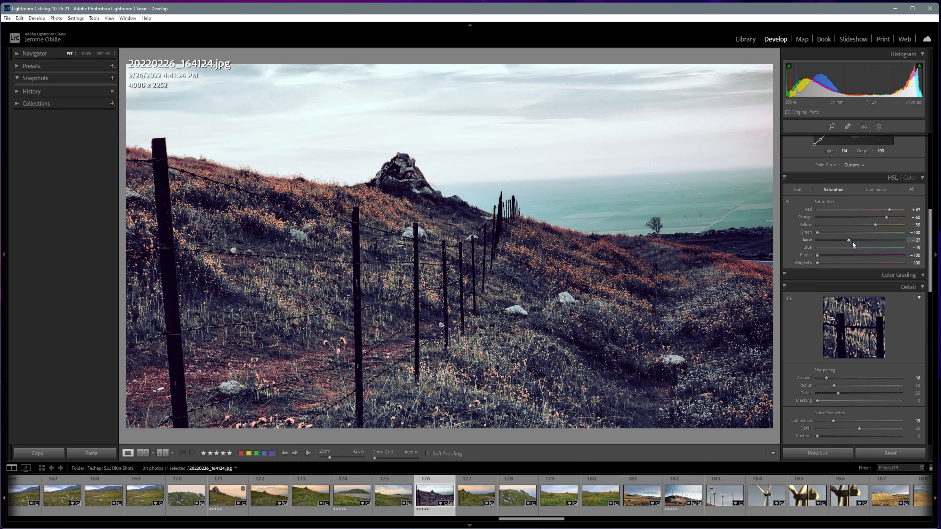
# Set the HSL luminance to −10 for aqua, +30 for blue, +98 for purple and +100 for magenta.
pyautogui.click(876, 189)
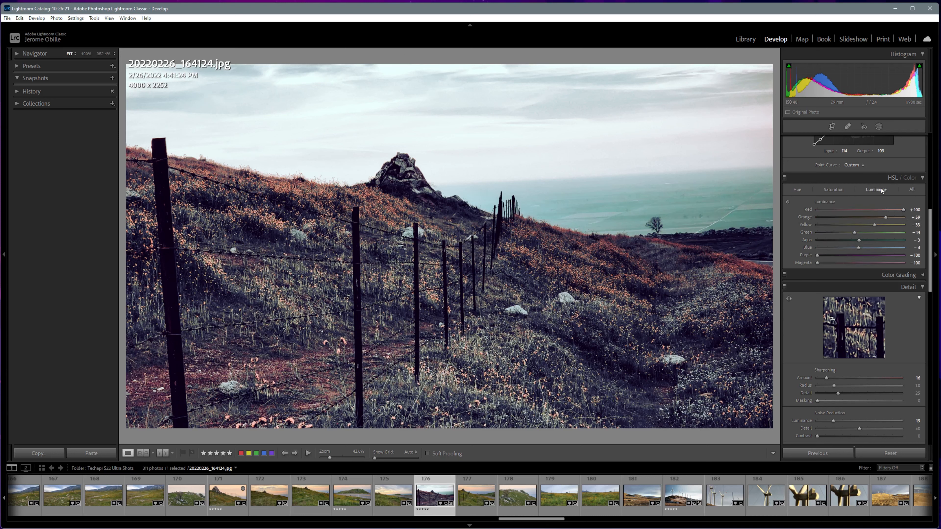
pyautogui.moveTo(839, 243)
pyautogui.mouseDown()
pyautogui.moveTo(818, 253)
pyautogui.moveTo(885, 251)
pyautogui.moveTo(847, 240)
pyautogui.mouseUp()
pyautogui.moveTo(817, 255); pyautogui.dragTo(904, 262)
pyautogui.moveTo(903, 256); pyautogui.dragTo(853, 241)
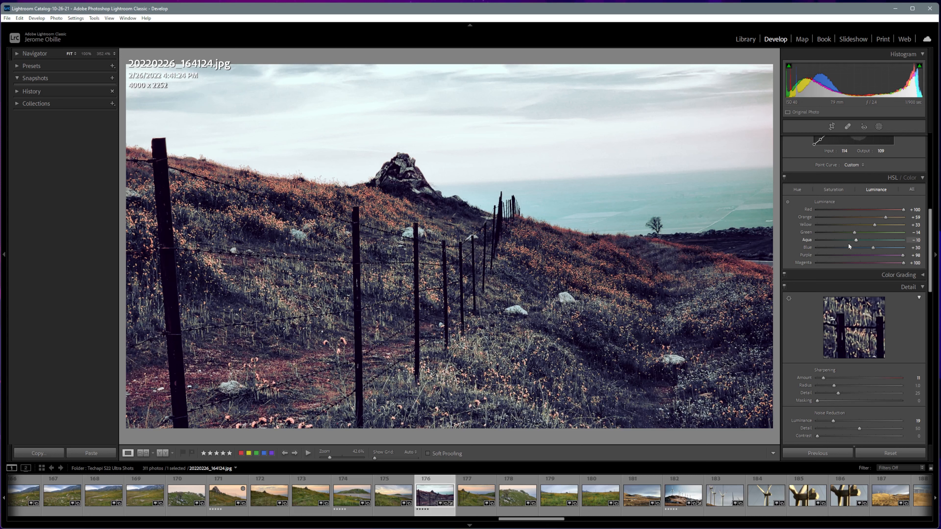
# Set the highlights to +20, check the before and after versions side by side, and return to the single-photo view.
pyautogui.scroll(5, 837, 239)
pyautogui.moveTo(838, 241); pyautogui.dragTo(848, 240)
pyautogui.press('y')
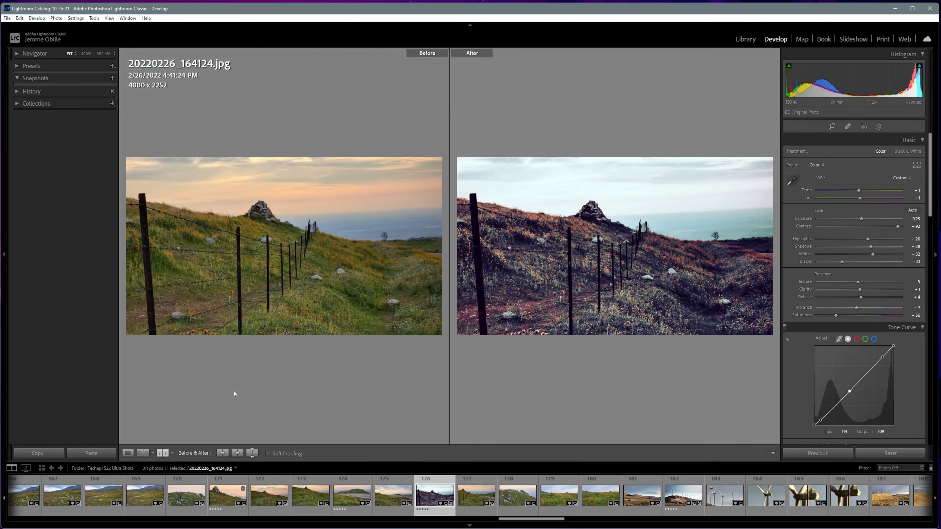
pyautogui.click(128, 454)
# Rebalance the HSL saturation with orange at −38, green at −90 and aqua at +28, fine-tune red and yellow, and compare with the original.
pyautogui.scroll(-8, 828, 216)
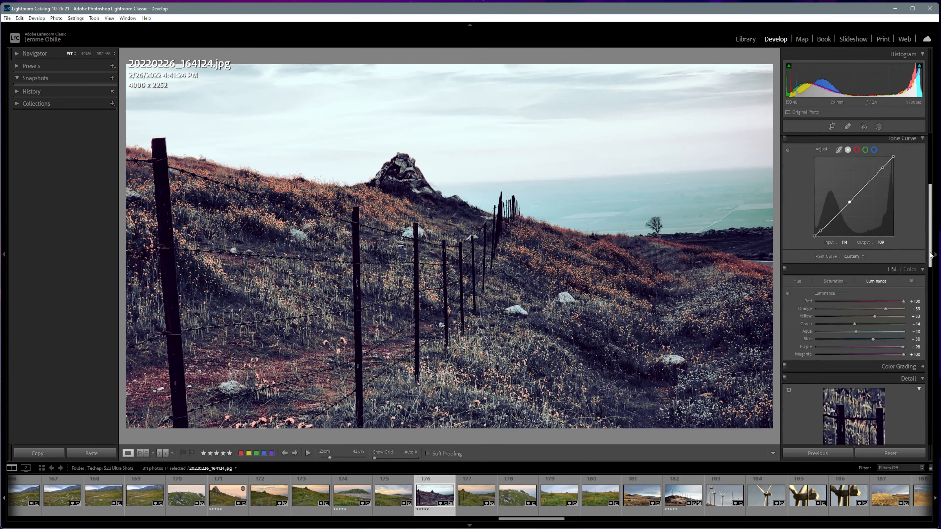
pyautogui.moveTo(886, 244)
pyautogui.mouseDown()
pyautogui.moveTo(861, 252)
pyautogui.moveTo(874, 239)
pyautogui.moveTo(848, 237)
pyautogui.moveTo(884, 243)
pyautogui.mouseUp()
pyautogui.moveTo(818, 252)
pyautogui.mouseDown()
pyautogui.moveTo(914, 255)
pyautogui.moveTo(834, 245)
pyautogui.moveTo(874, 239)
pyautogui.moveTo(823, 261)
pyautogui.mouseUp()
pyautogui.hotkey('ctrl', 'alt', '4')
pyautogui.press('y')
pyautogui.click(865, 259)
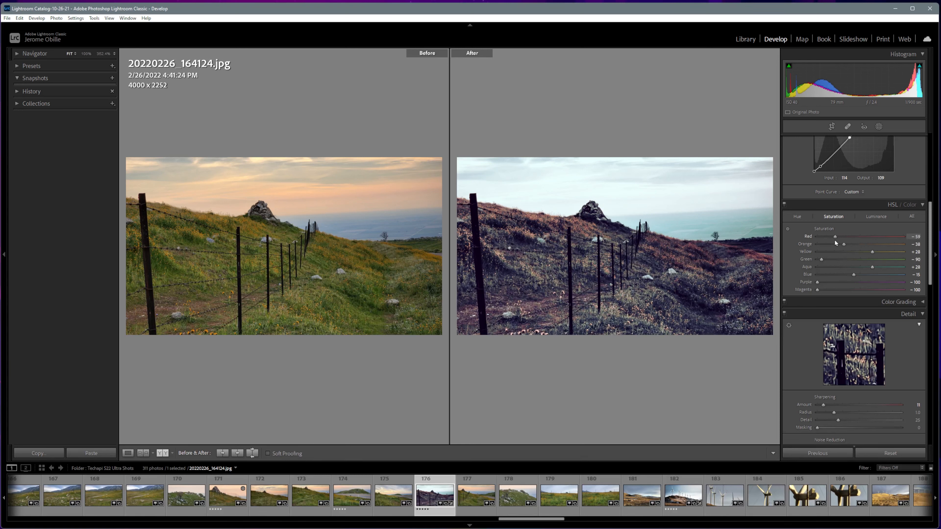
pyautogui.click(128, 453)
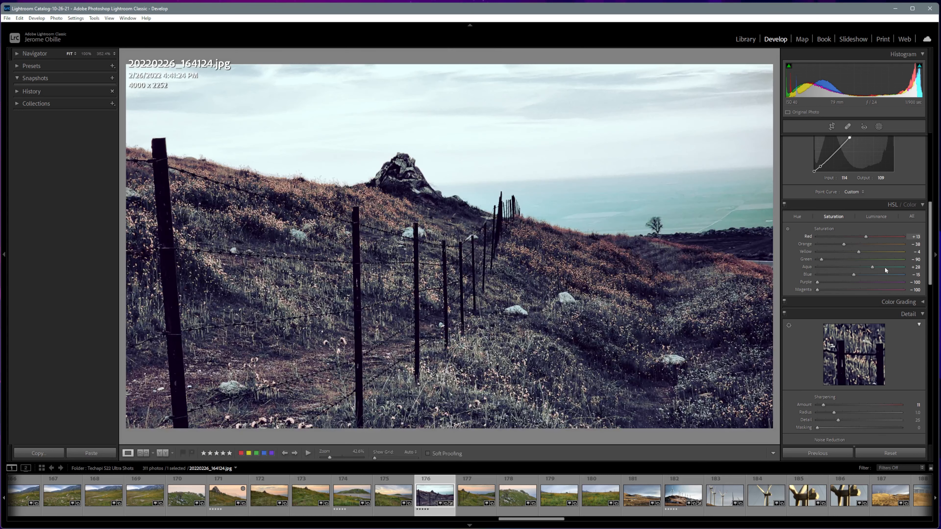
pyautogui.moveTo(873, 252); pyautogui.dragTo(868, 253)
# Set the post-crop vignetting amount to −7 and midpoint to 49, and show the before and after versions side by side.
pyautogui.scroll(-10, 869, 260)
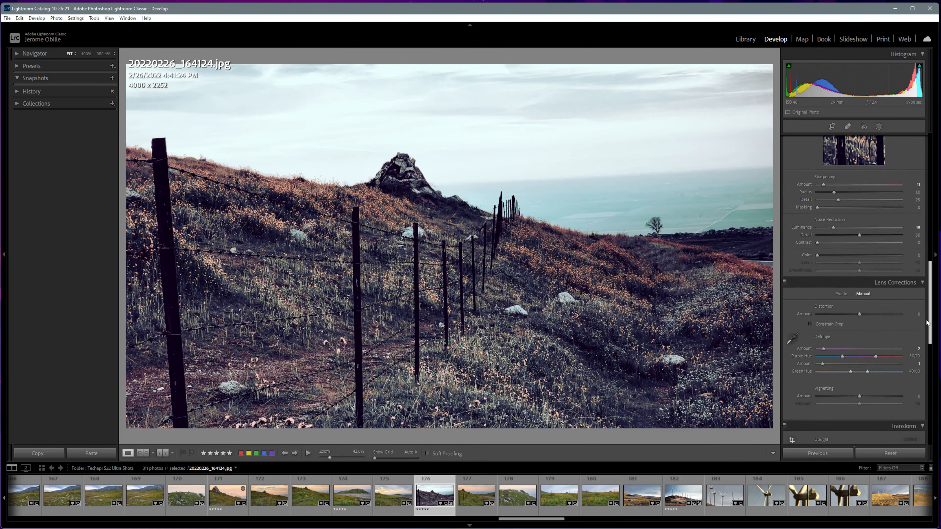
pyautogui.moveTo(859, 416); pyautogui.dragTo(841, 417)
pyautogui.scroll(-3, 921, 363)
pyautogui.moveTo(859, 359)
pyautogui.mouseDown()
pyautogui.moveTo(849, 359)
pyautogui.moveTo(888, 359)
pyautogui.moveTo(859, 359)
pyautogui.mouseUp()
pyautogui.moveTo(842, 352); pyautogui.dragTo(856, 352)
pyautogui.click(162, 452)
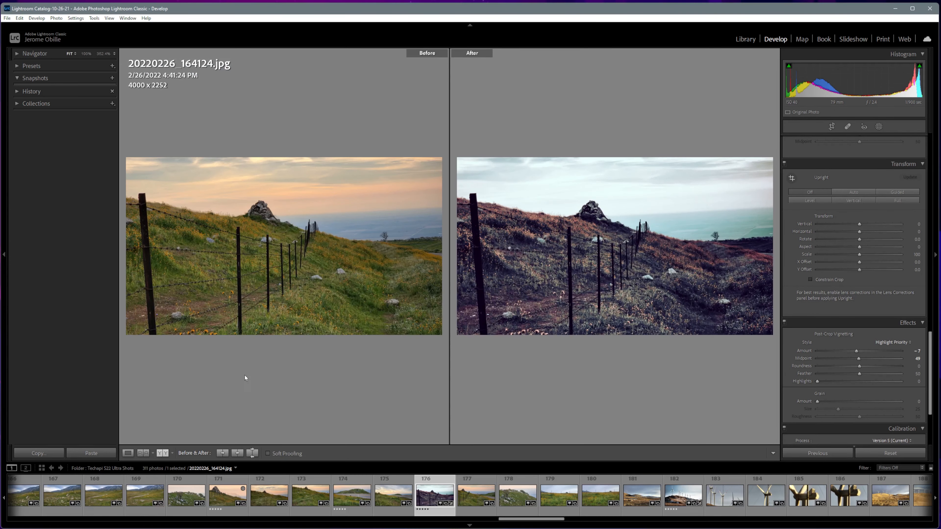
# Set tint +14, temperature +2, exposure +0.11, highlights +18, shadows +61, whites +19, blacks −52, vibrance −19 and saturation −67.
pyautogui.click(935, 333)
pyautogui.click(935, 333)
pyautogui.moveTo(930, 336); pyautogui.dragTo(907, 135)
pyautogui.moveTo(851, 308); pyautogui.dragTo(851, 310)
pyautogui.moveTo(836, 315); pyautogui.dragTo(831, 316)
pyautogui.moveTo(841, 262); pyautogui.dragTo(858, 193)
# Shape the blue channel's point curve in the shadows and midtones, and place its highlight point at input 208, output 219.
pyautogui.click(874, 339)
pyautogui.moveTo(847, 395)
pyautogui.mouseDown()
pyautogui.moveTo(857, 386)
pyautogui.moveTo(835, 404)
pyautogui.mouseUp()
pyautogui.moveTo(880, 358); pyautogui.dragTo(880, 359)
pyautogui.moveTo(857, 383); pyautogui.dragTo(879, 356)
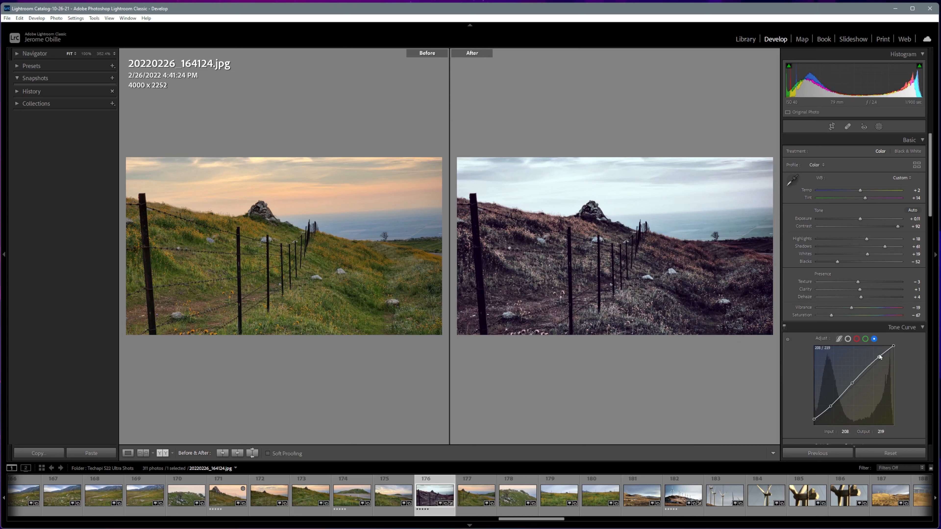
# Set the vibrance to −14 and saturation to −62, and compare the before and after versions stacked one above the other.
pyautogui.moveTo(832, 316)
pyautogui.mouseDown()
pyautogui.moveTo(857, 307)
pyautogui.moveTo(833, 316)
pyautogui.mouseUp()
pyautogui.press('y')
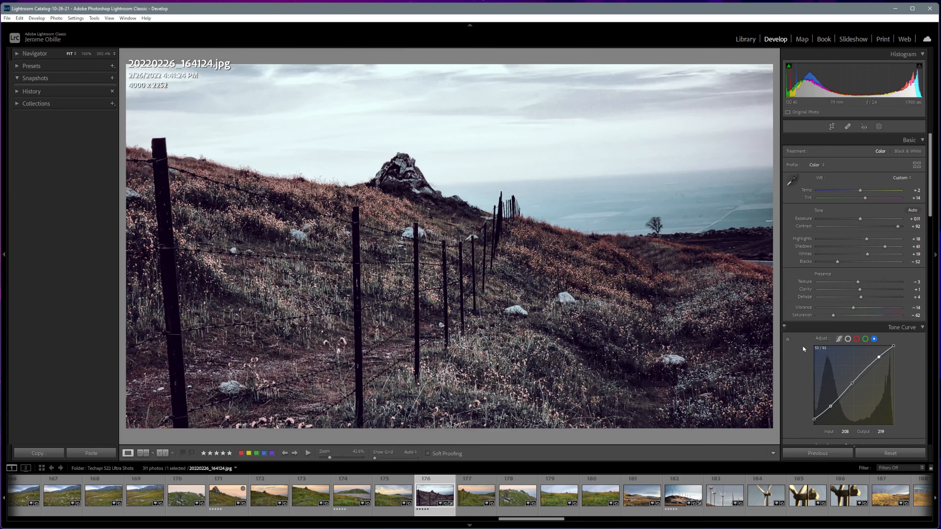
pyautogui.press('y')
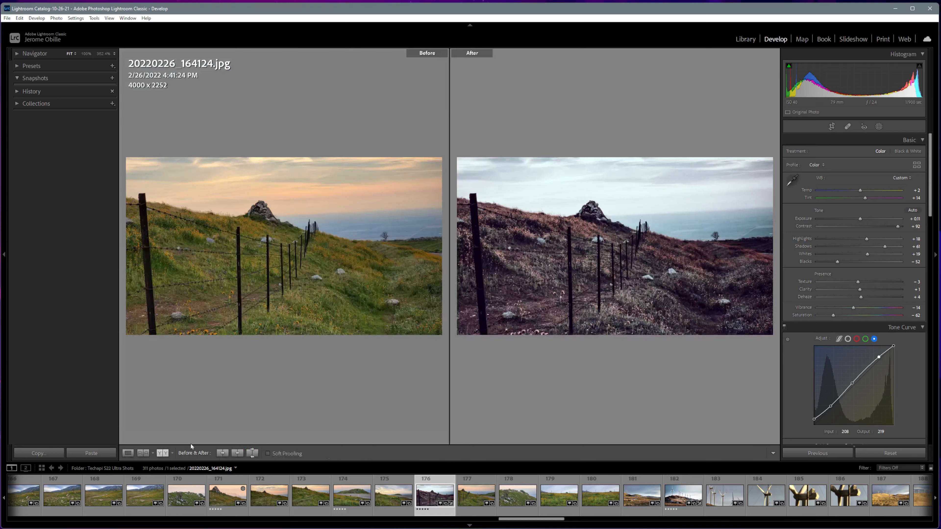
pyautogui.click(161, 455)
pyautogui.click(160, 452)
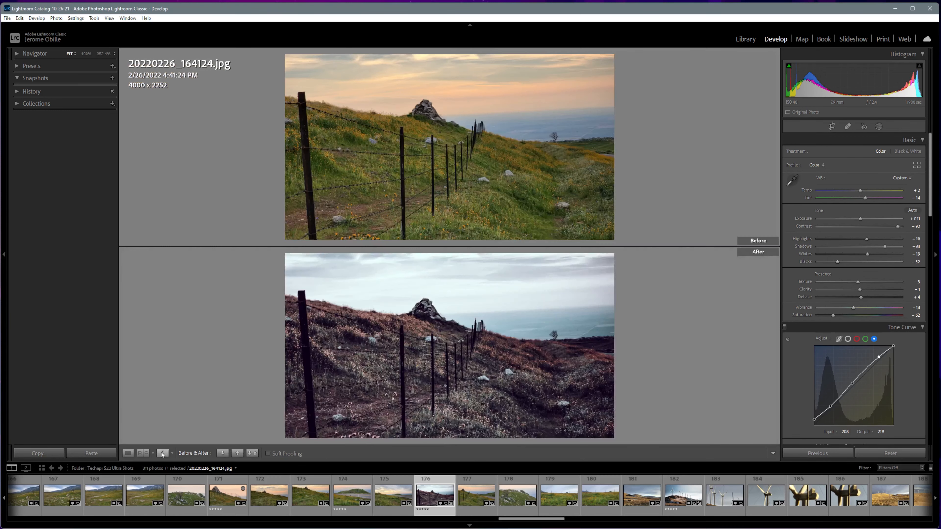